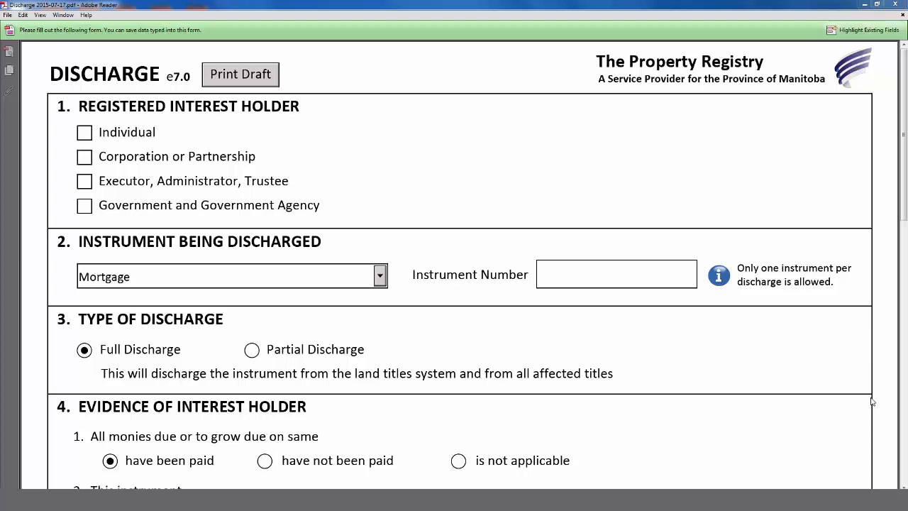
# Step: Enter instrument number 4442121/1, dismissing the missing district number warning along the way
pyautogui.click(656, 276)
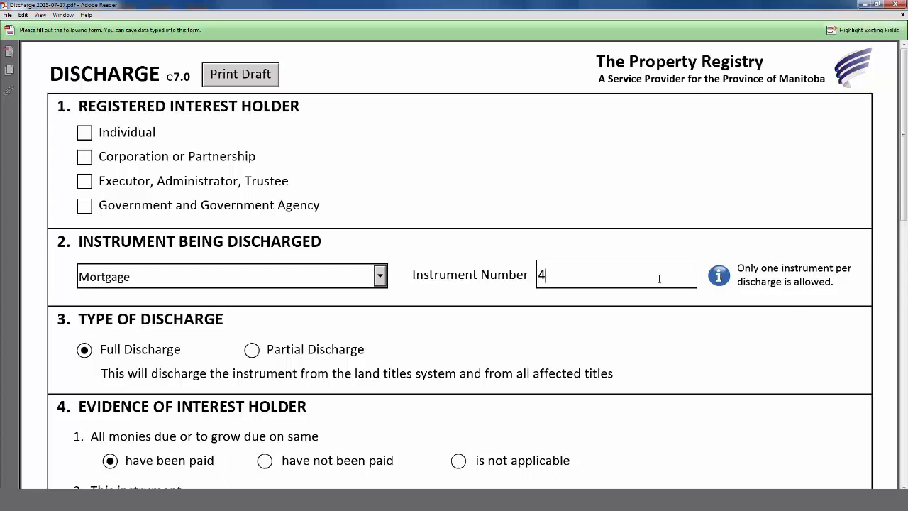
pyautogui.click(658, 302)
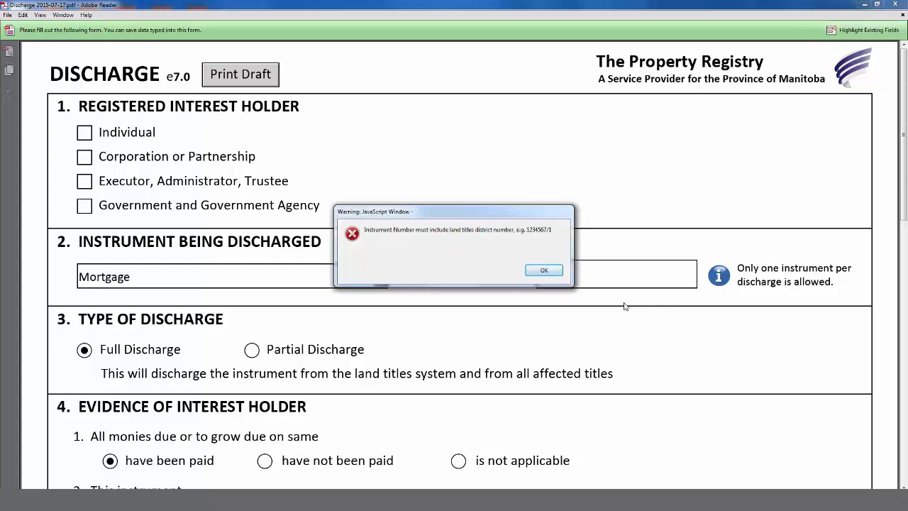
pyautogui.click(543, 271)
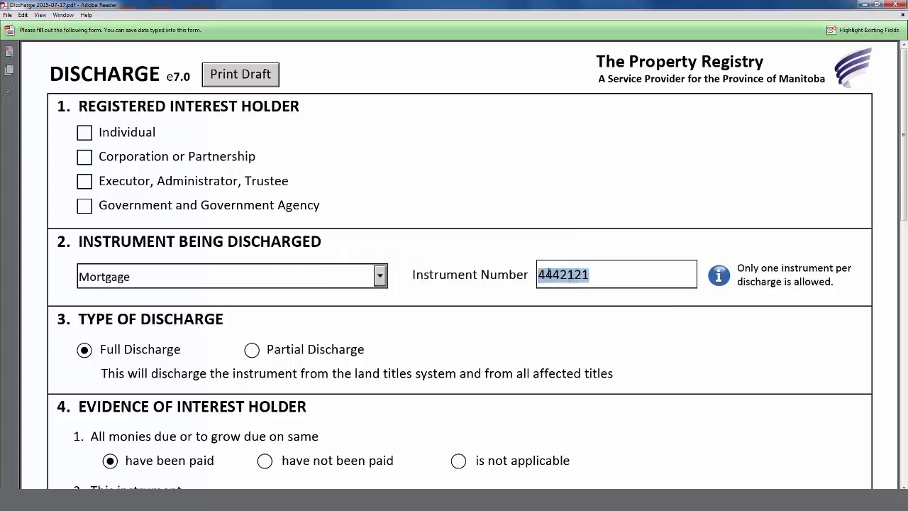
pyautogui.click(600, 276)
pyautogui.write('/1')
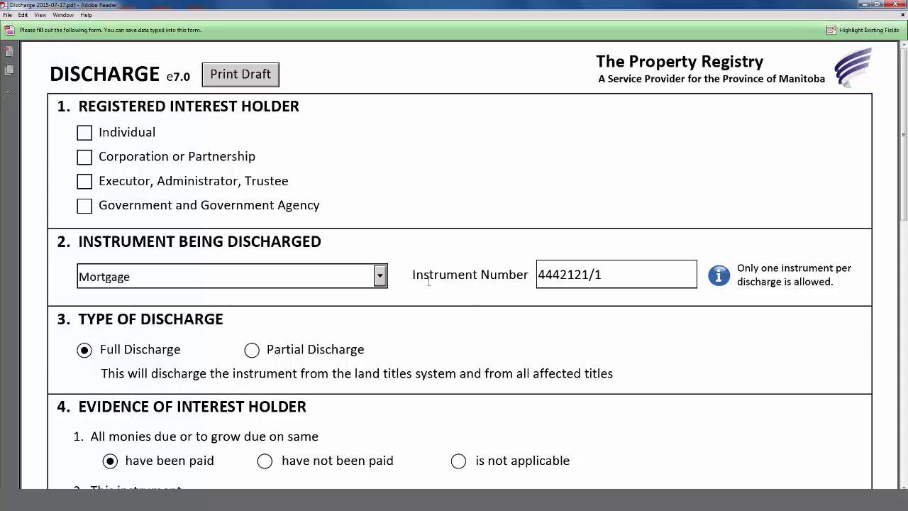
# Step: Add an Individual holder with the given name and surname, ticked as deceased joint interest holder
pyautogui.click(84, 133)
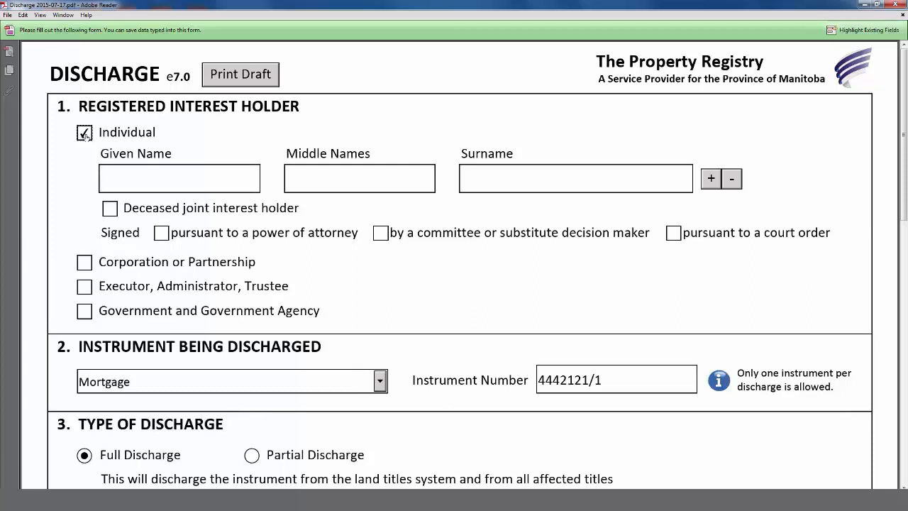
pyautogui.click(135, 174)
pyautogui.press('Tab')
pyautogui.press('Tab')
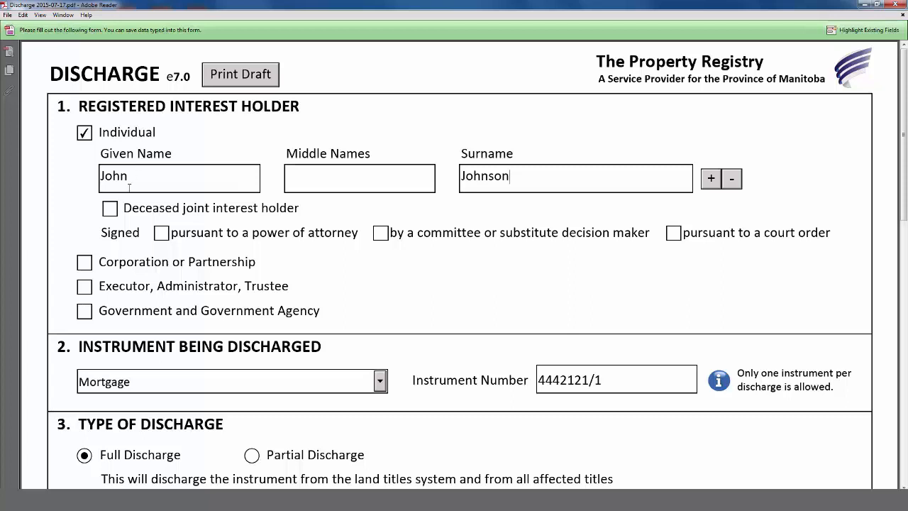
pyautogui.click(111, 208)
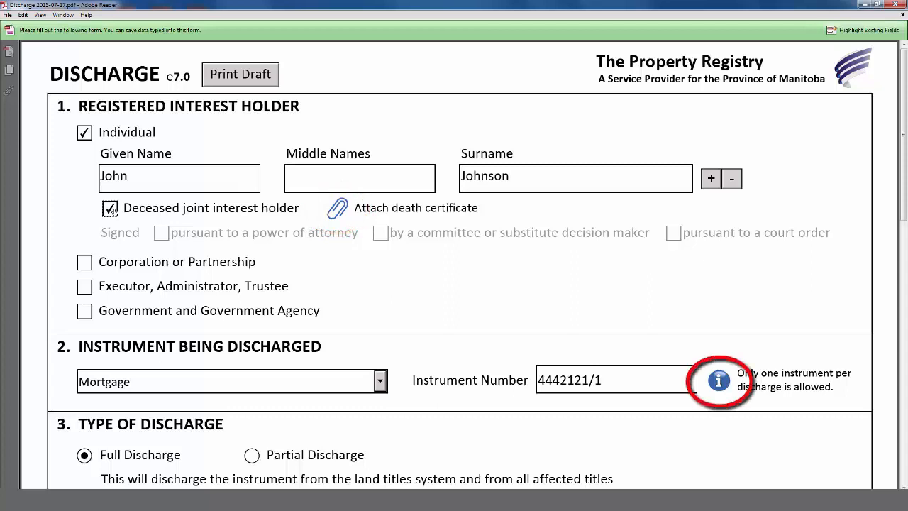
pyautogui.scroll(-5, 234, 265)
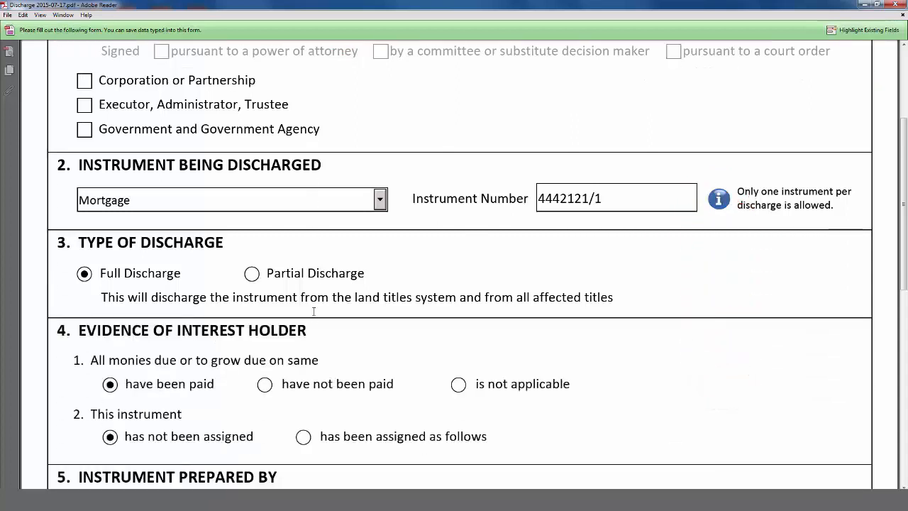
pyautogui.scroll(5, 313, 311)
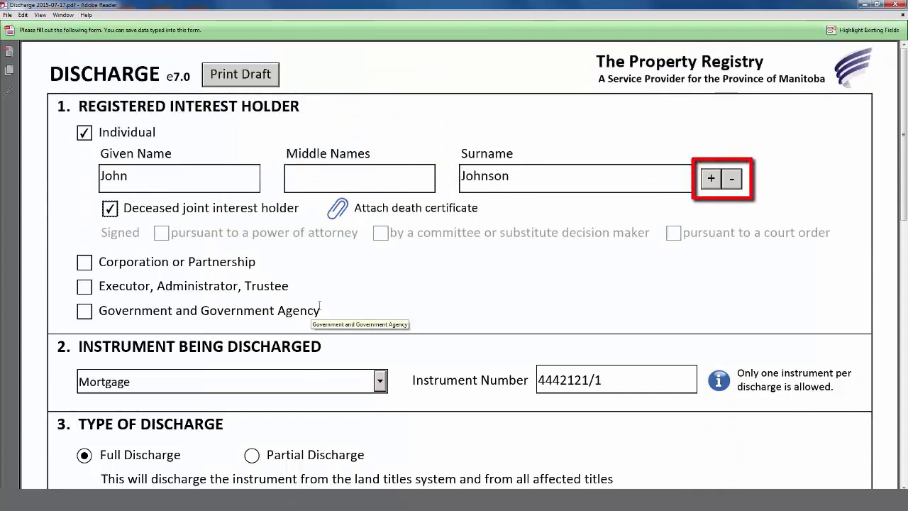
pyautogui.click(710, 178)
pyautogui.click(224, 278)
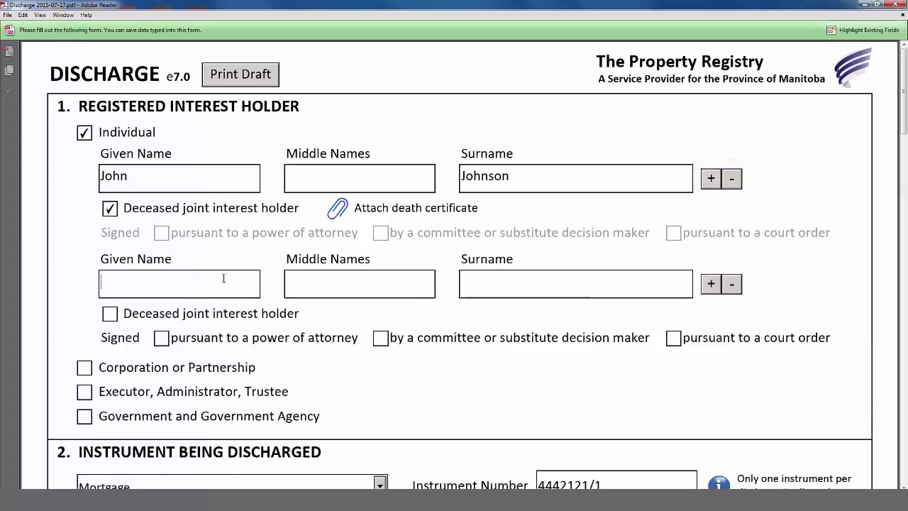
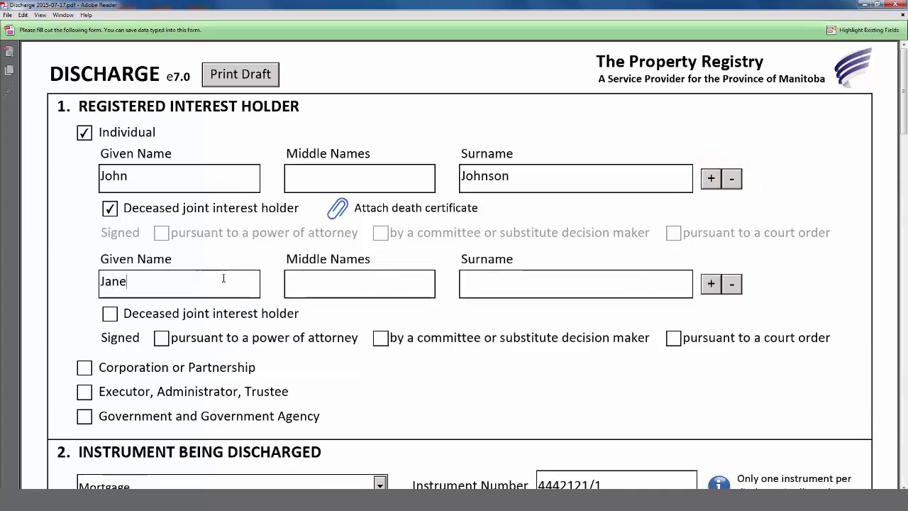
pyautogui.press('Tab')
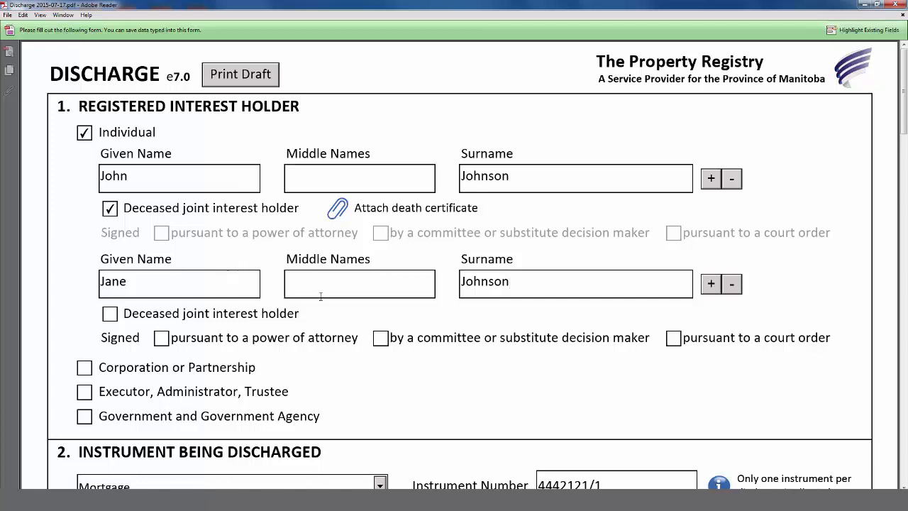
pyautogui.click(733, 285)
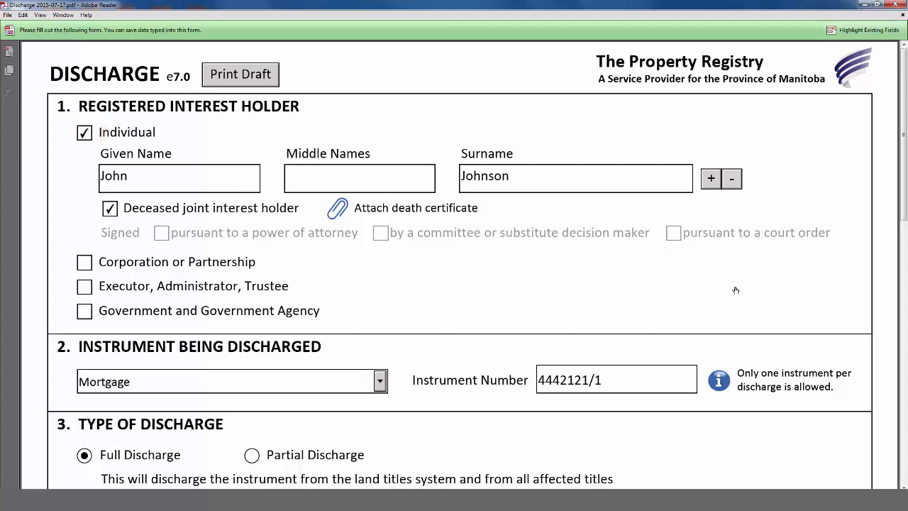
pyautogui.scroll(-5, 736, 290)
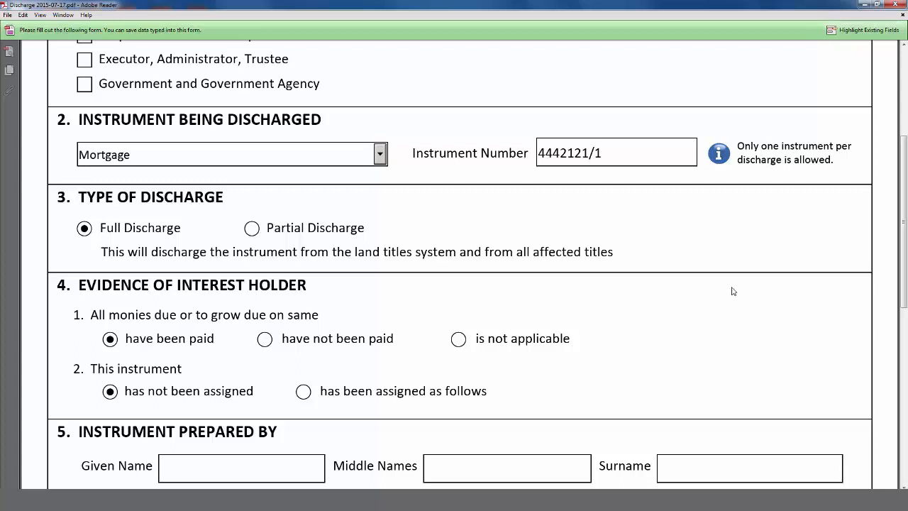
pyautogui.scroll(5, 733, 291)
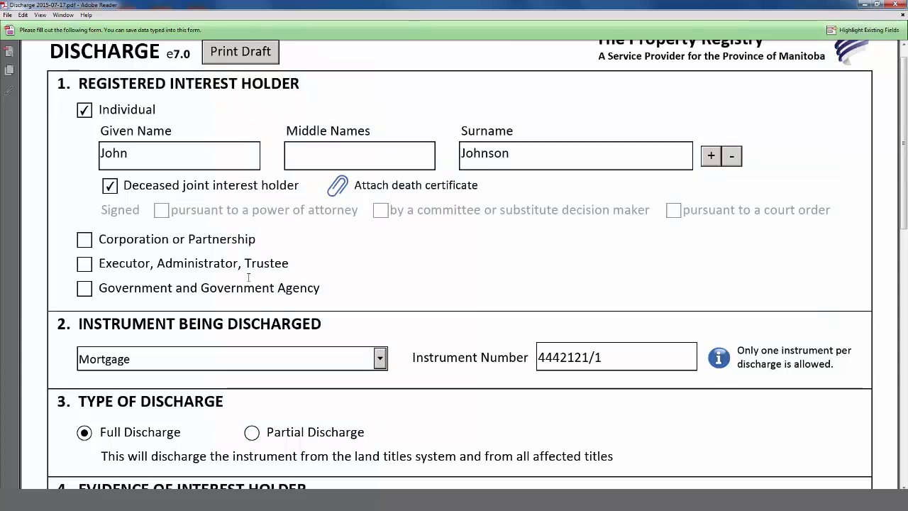
pyautogui.click(85, 242)
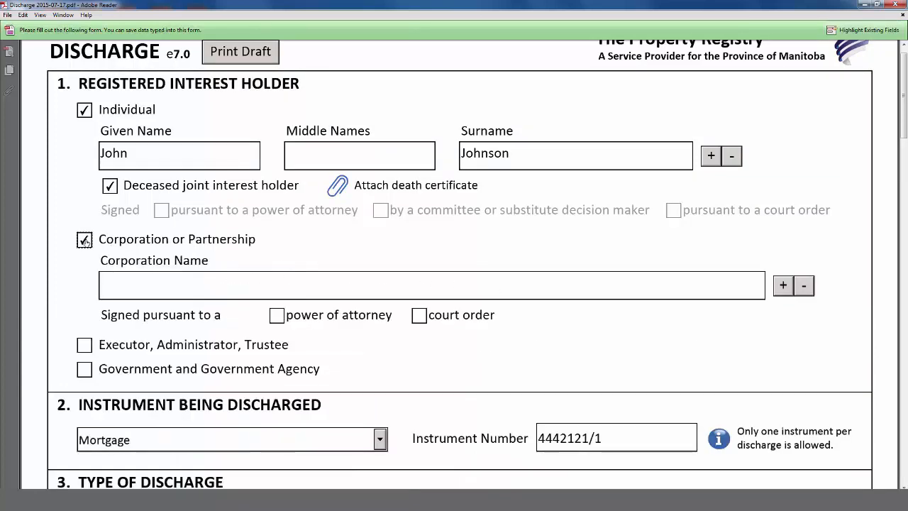
pyautogui.click(147, 273)
pyautogui.write('J J Jacks')
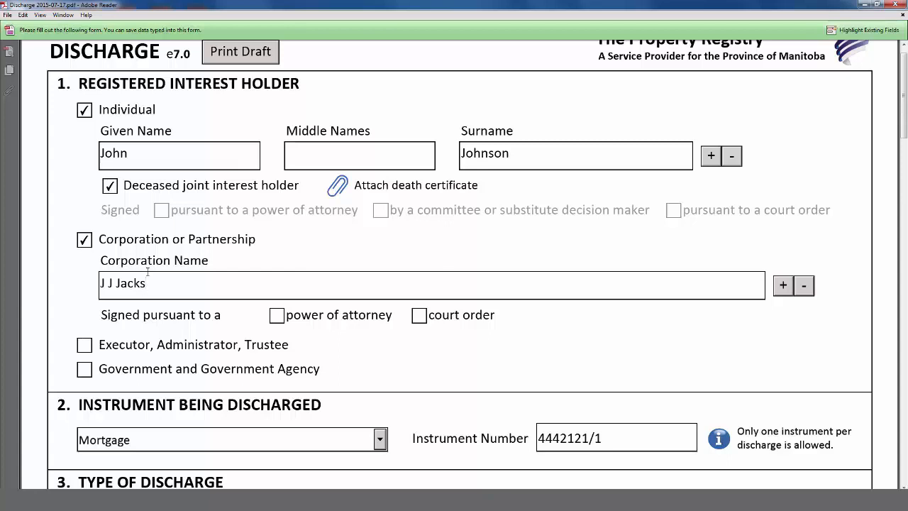
pyautogui.click(276, 315)
pyautogui.scroll(-3, 276, 315)
pyautogui.scroll(-9, 273, 316)
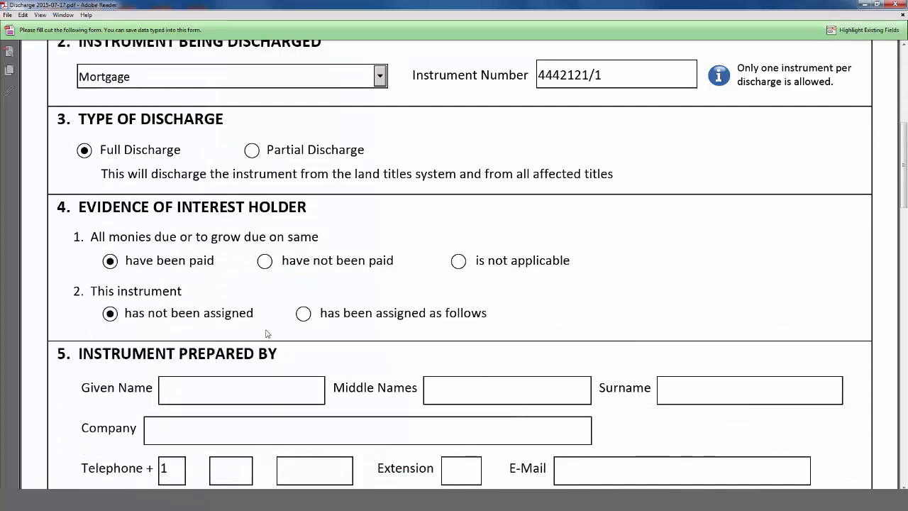
# Step: Set the instrument back to not assigned
pyautogui.click(303, 314)
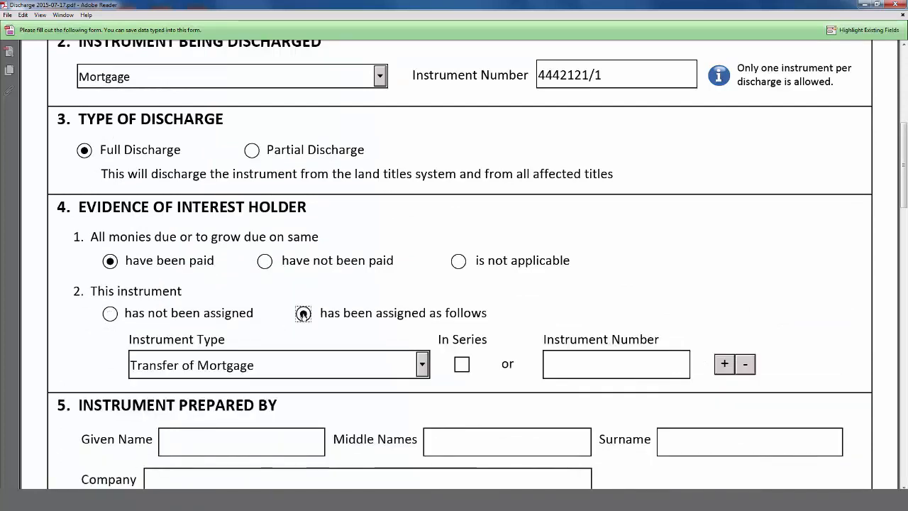
pyautogui.click(110, 314)
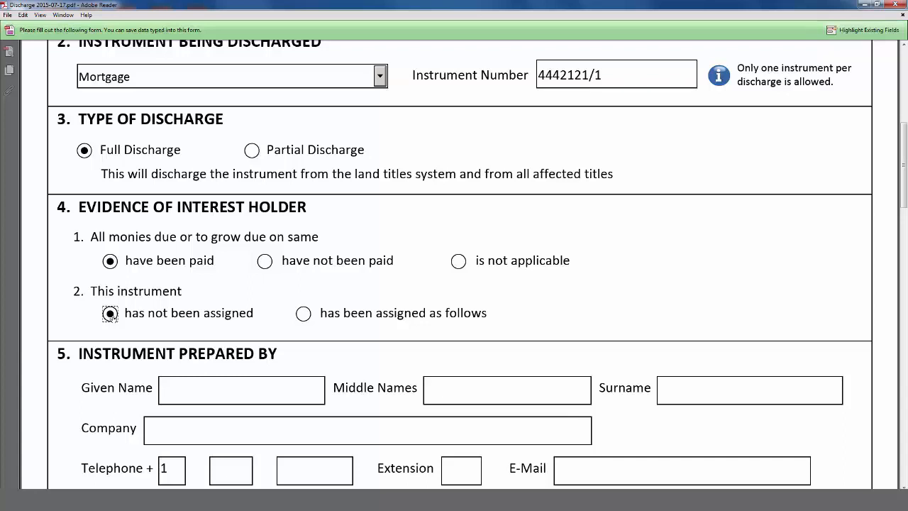
pyautogui.scroll(-3, 112, 314)
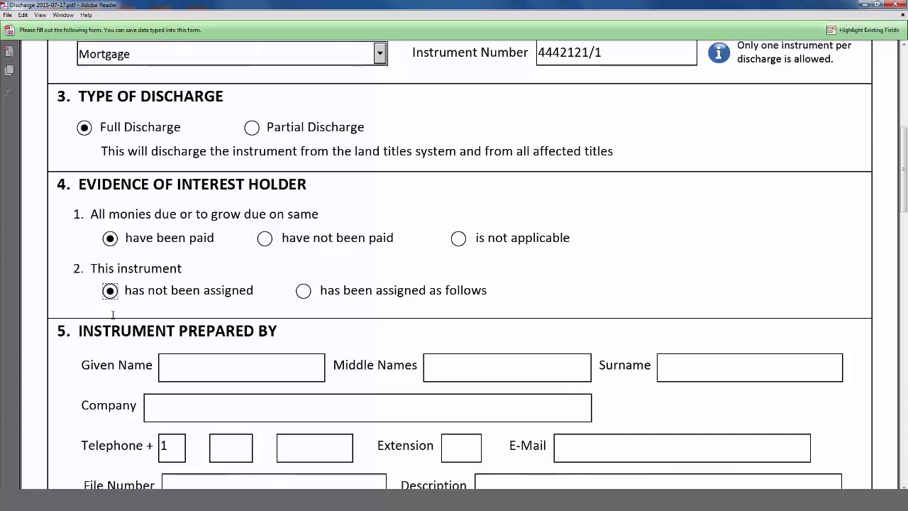
pyautogui.scroll(-1, 112, 316)
pyautogui.scroll(-1, 112, 314)
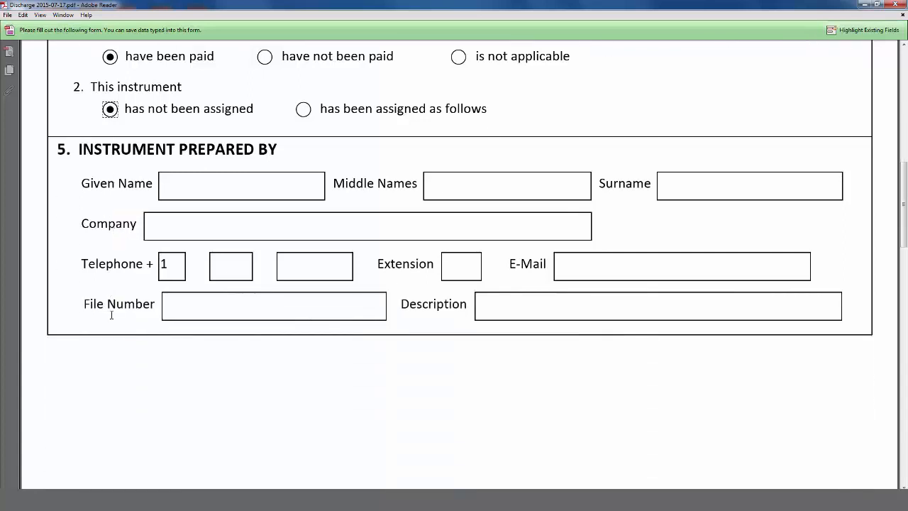
# Step: Enter the preparer's given name, surname and telephone number in Instrument Prepared By
pyautogui.click(188, 186)
pyautogui.write('John')
pyautogui.write('Smith')
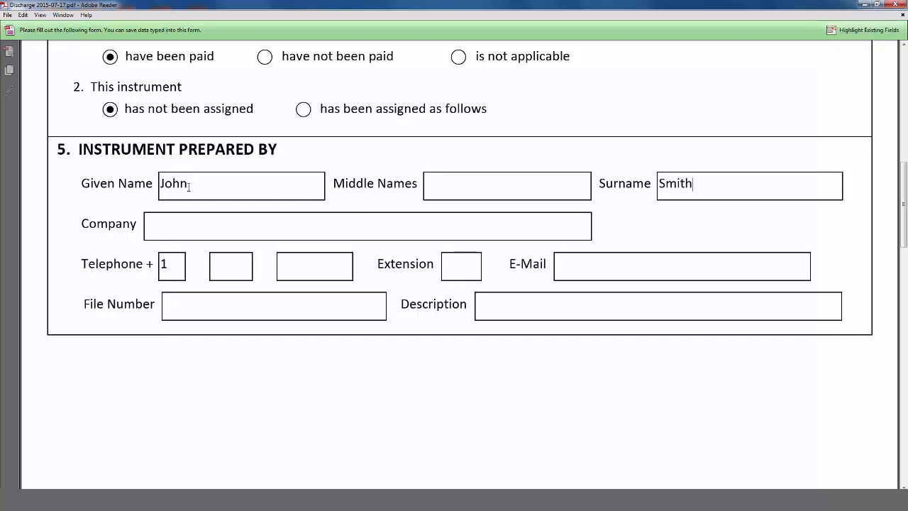
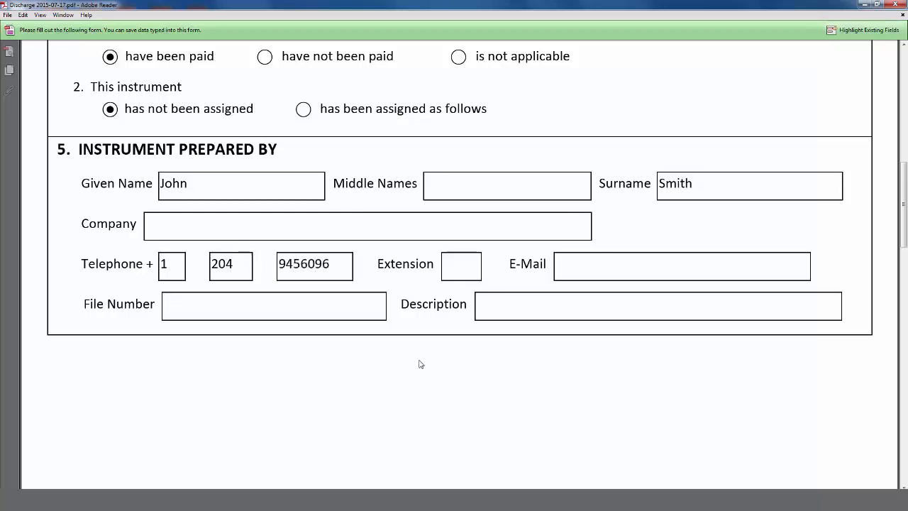
pyautogui.scroll(-3, 420, 362)
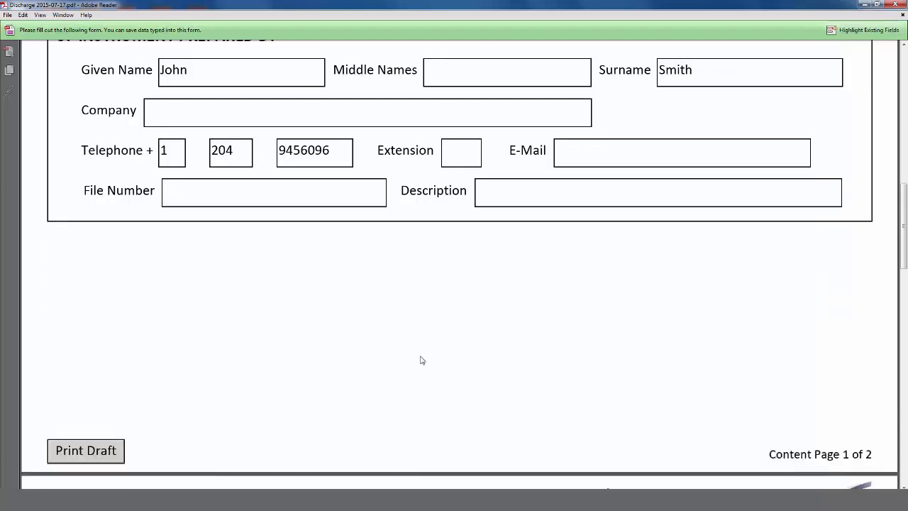
pyautogui.scroll(-4, 420, 360)
# Step: After the refused lock attempt, enter the preparer's e-mail address in the E-Mail field
pyautogui.click(298, 433)
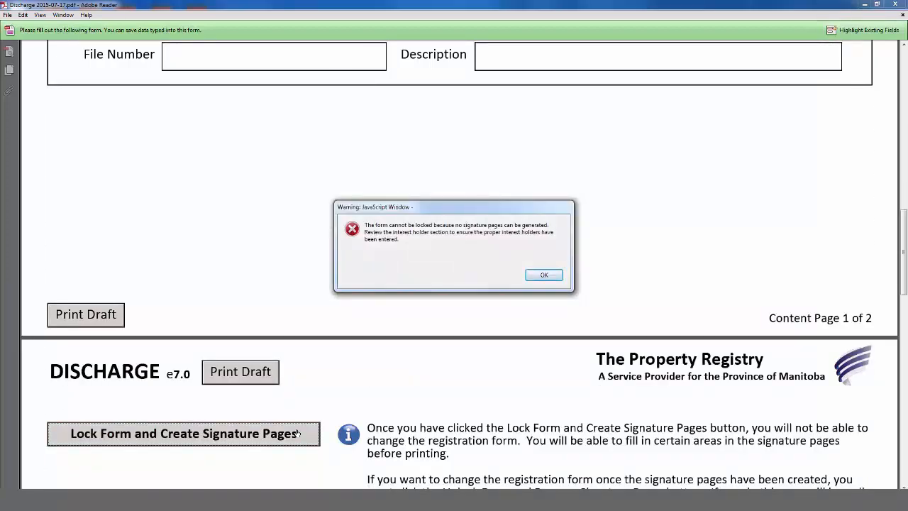
pyautogui.click(557, 276)
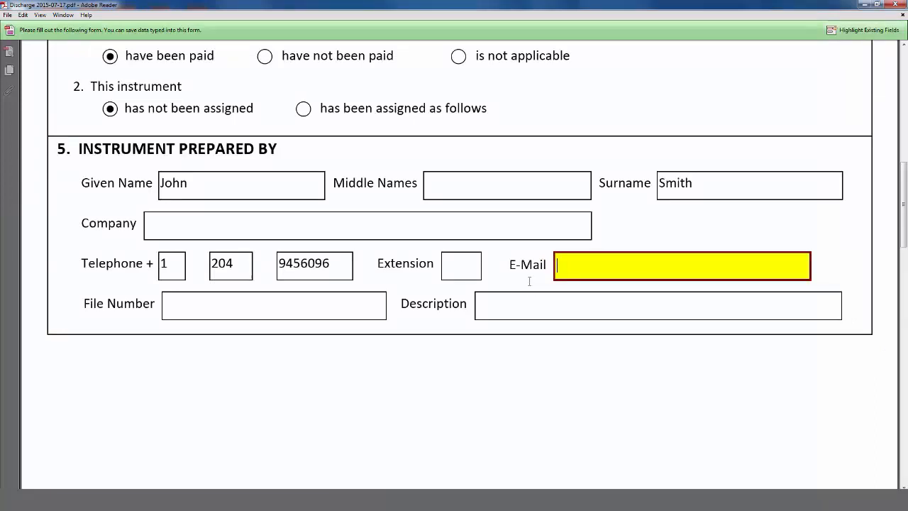
pyautogui.write('test@test.com')
pyautogui.scroll(-3, 511, 294)
pyautogui.click(511, 295)
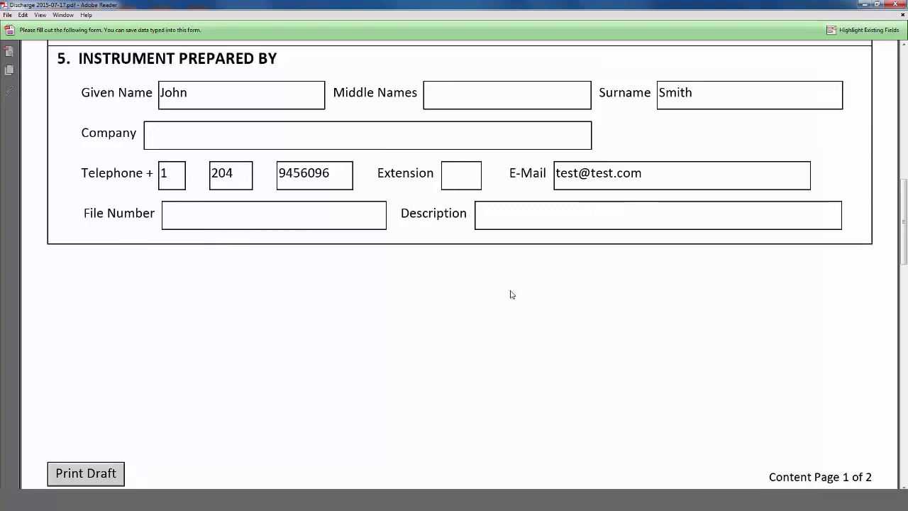
pyautogui.scroll(-2, 264, 364)
pyautogui.scroll(-2, 256, 365)
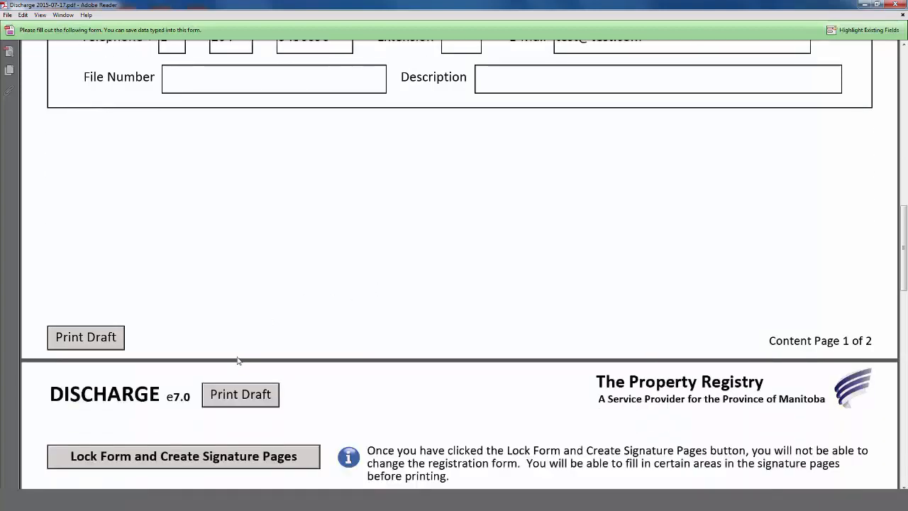
pyautogui.click(84, 339)
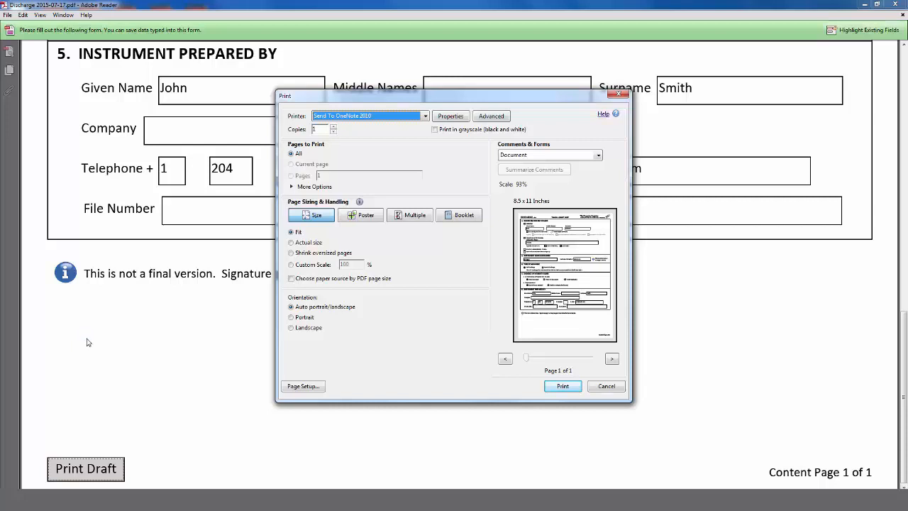
pyautogui.click(603, 387)
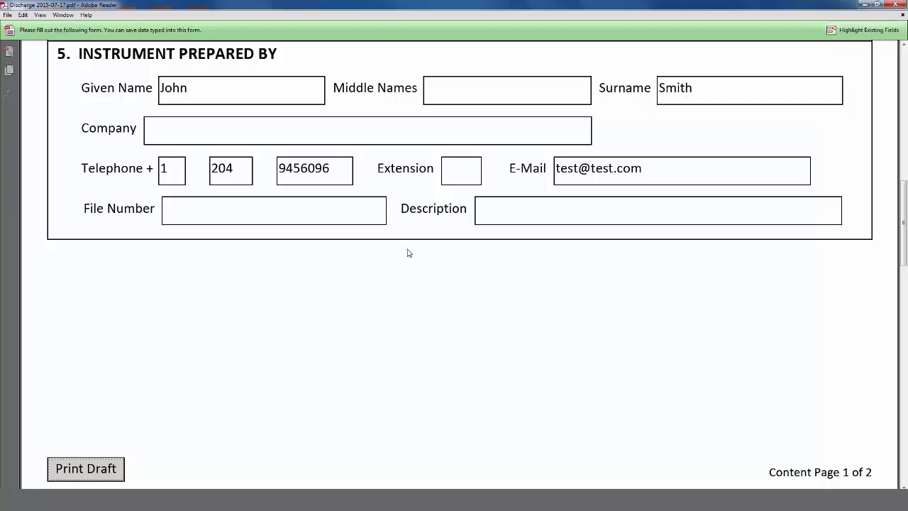
# Step: Lock the form, generating signature pages with a barcode and 32-character control number
pyautogui.scroll(-4, 408, 253)
pyautogui.scroll(-5, 408, 253)
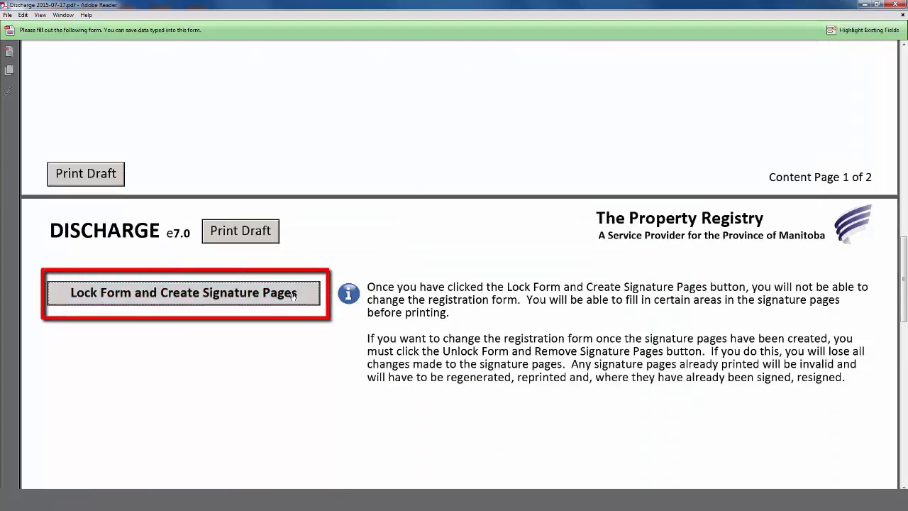
pyautogui.click(292, 294)
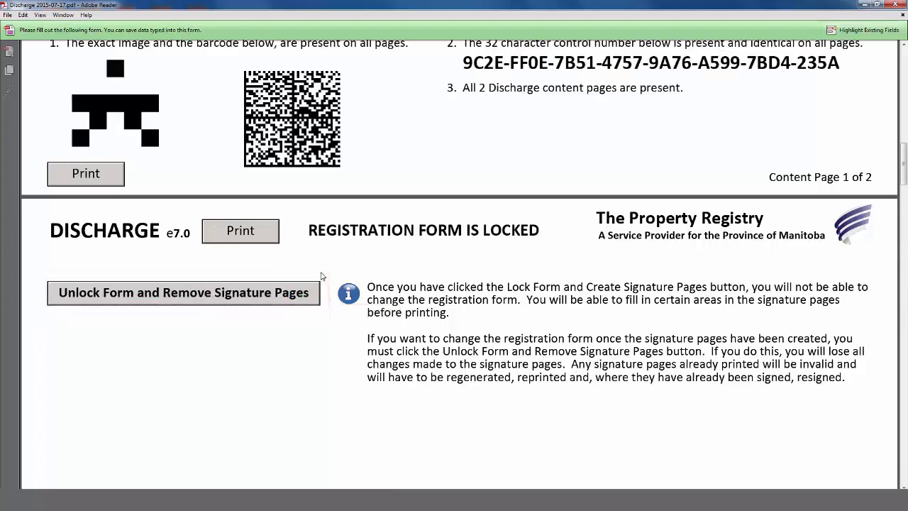
pyautogui.scroll(-1, 321, 276)
pyautogui.scroll(2, 322, 276)
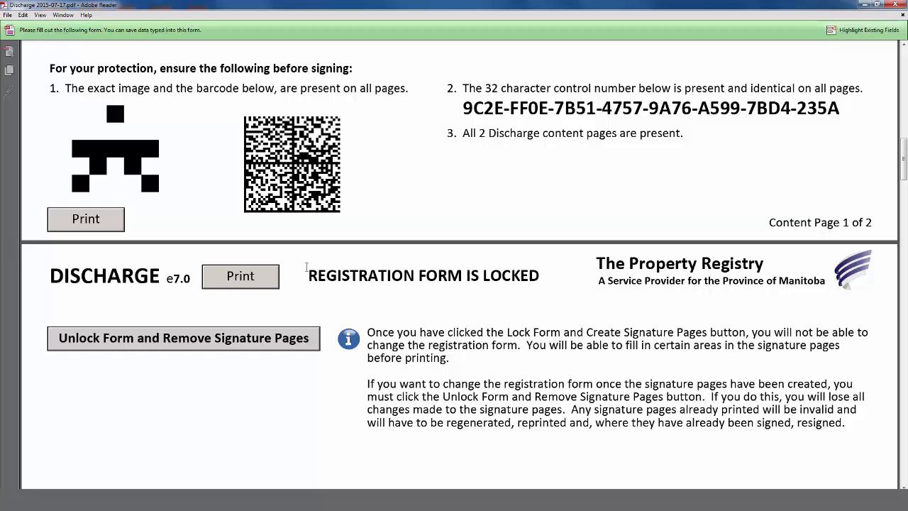
# Step: Unlock the form, confirm removing the signature pages, then lock it again to regenerate them
pyautogui.click(262, 346)
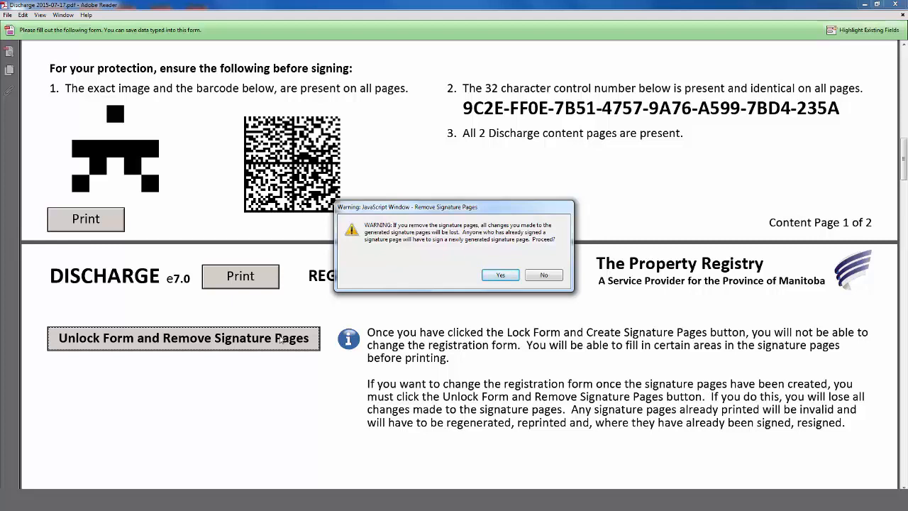
pyautogui.click(498, 275)
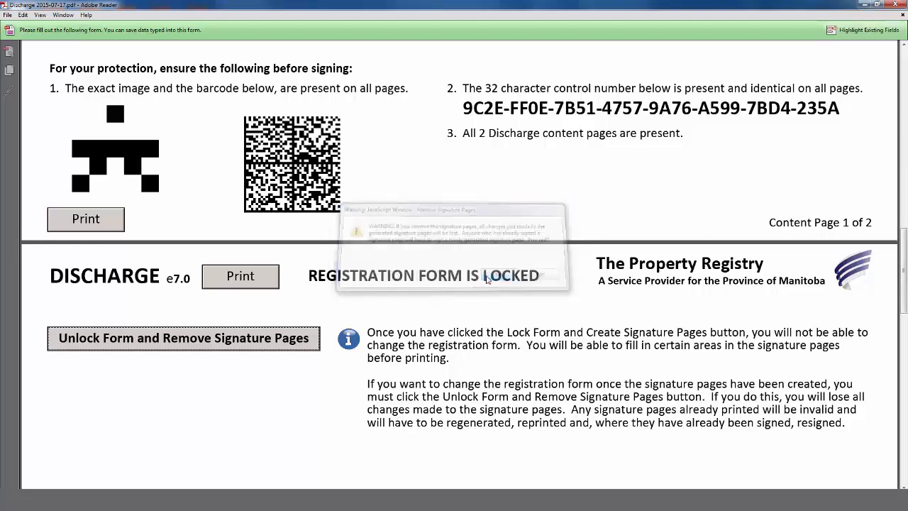
pyautogui.click(310, 334)
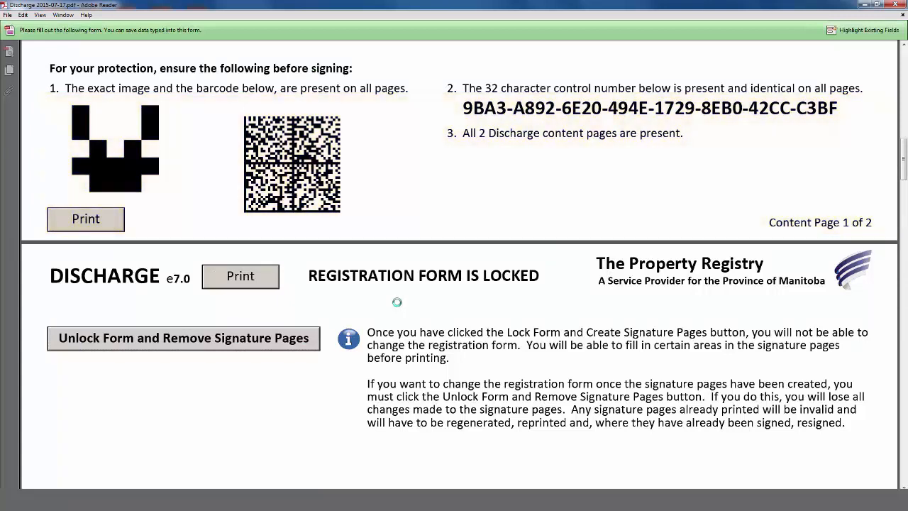
# Step: Scroll down to Signature Page 1 of 2 for the corporation holder and its witness notice
pyautogui.scroll(-10, 398, 305)
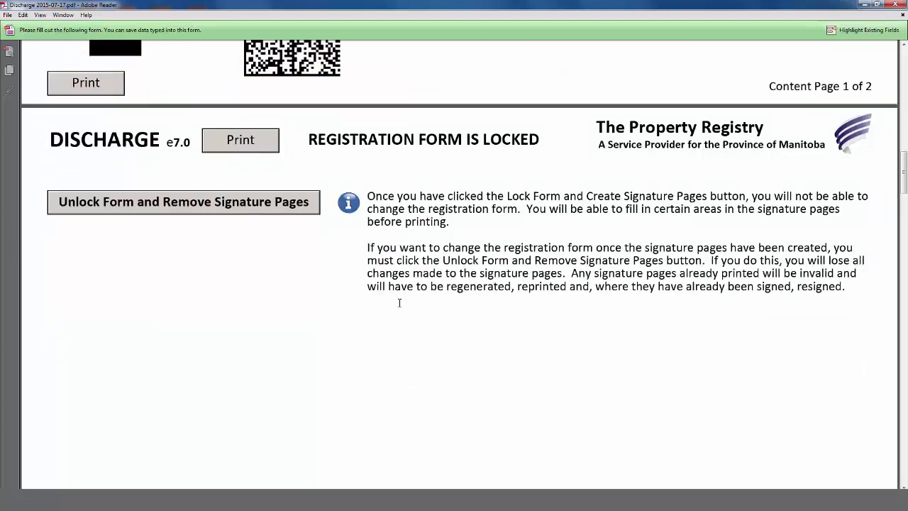
pyautogui.scroll(-4, 400, 308)
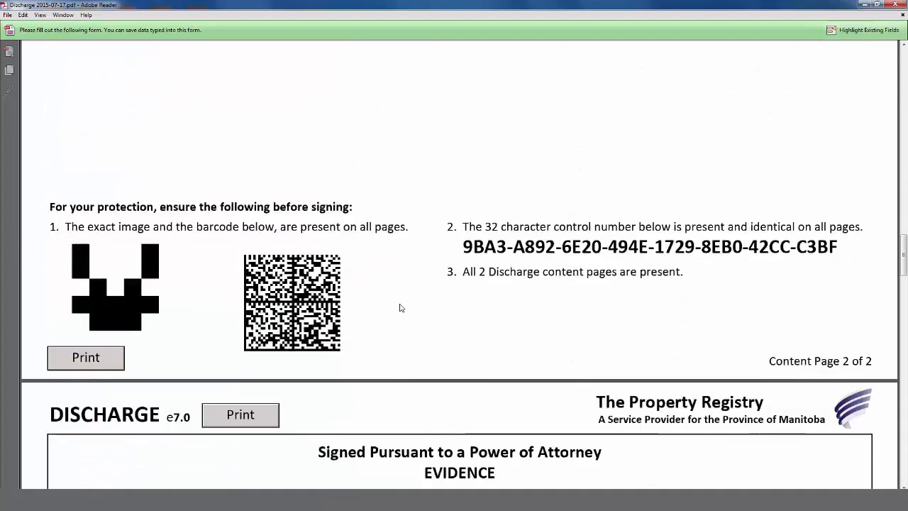
pyautogui.scroll(-1, 399, 307)
pyautogui.scroll(-10, 400, 308)
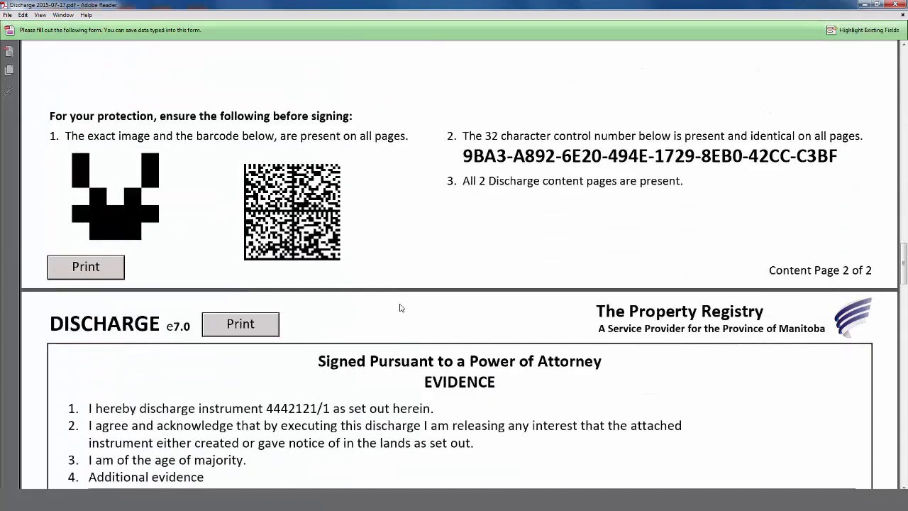
pyautogui.scroll(-12, 400, 305)
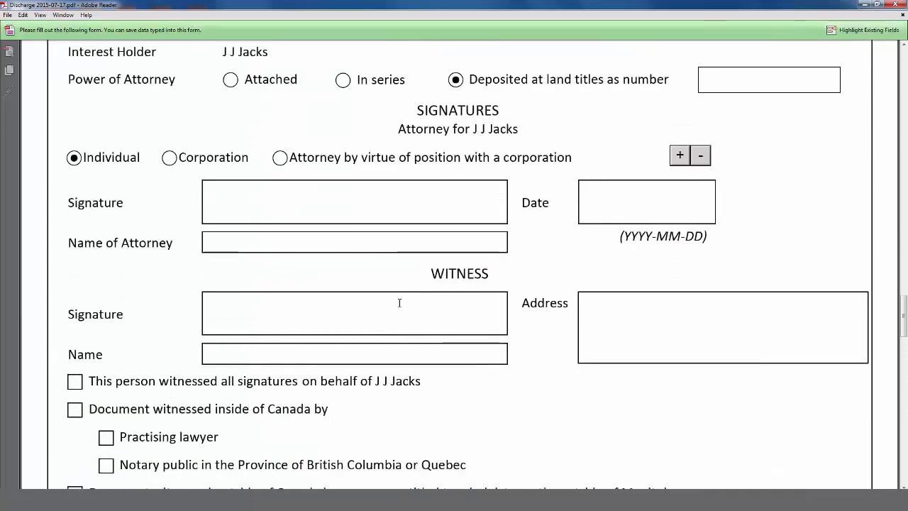
pyautogui.scroll(-2, 399, 308)
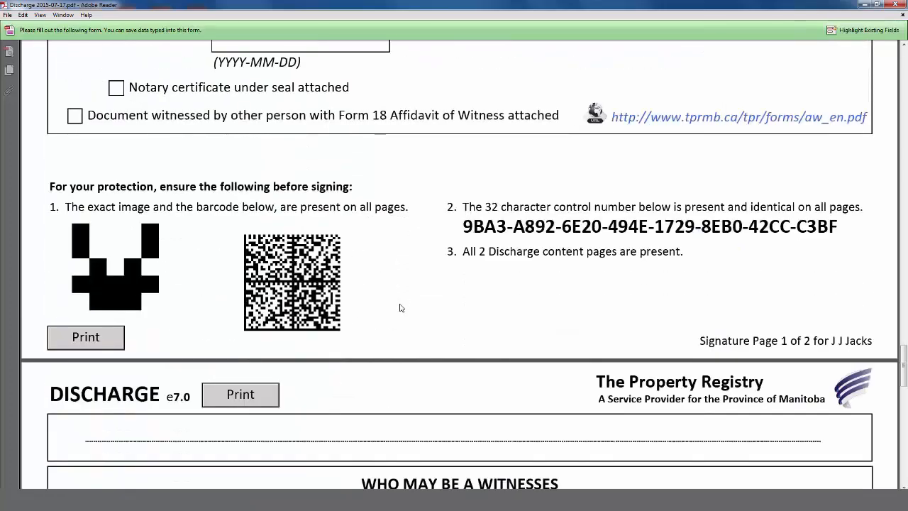